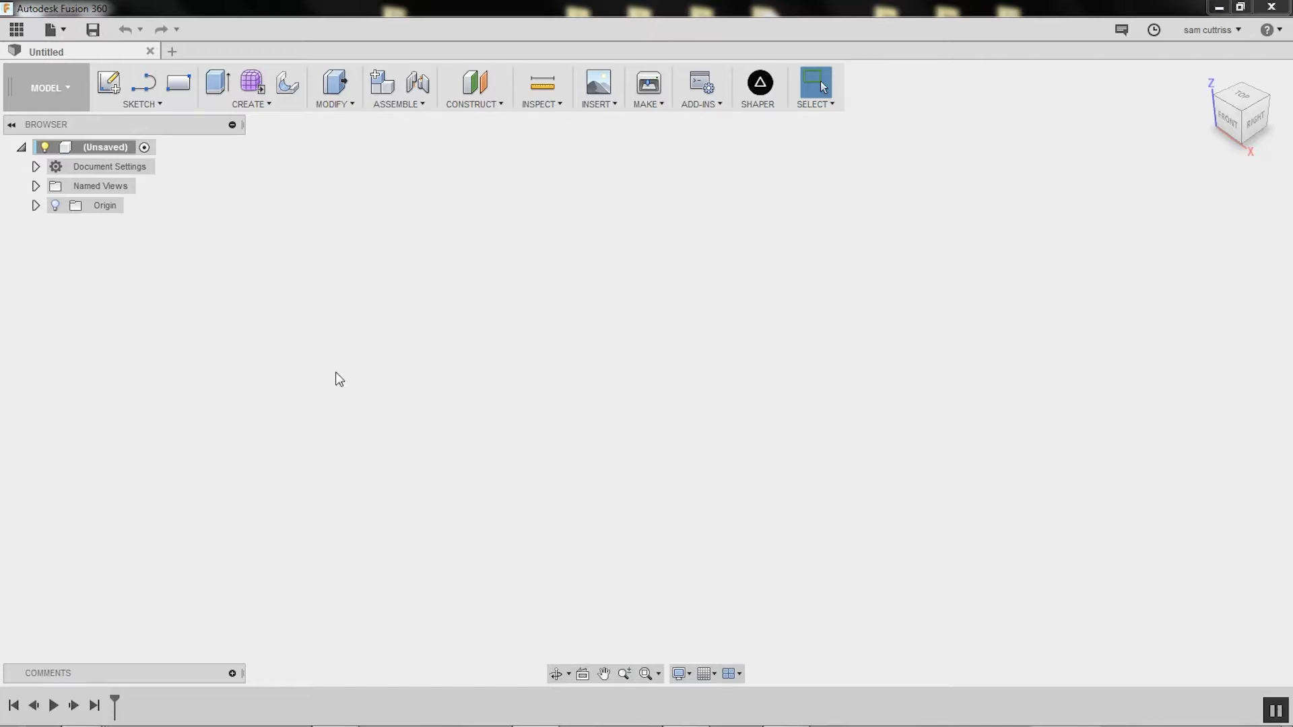
Expand Document Settings in the Browser to reveal the Units: mm entry
{"action": "left_click", "coordinate": [36, 167]}
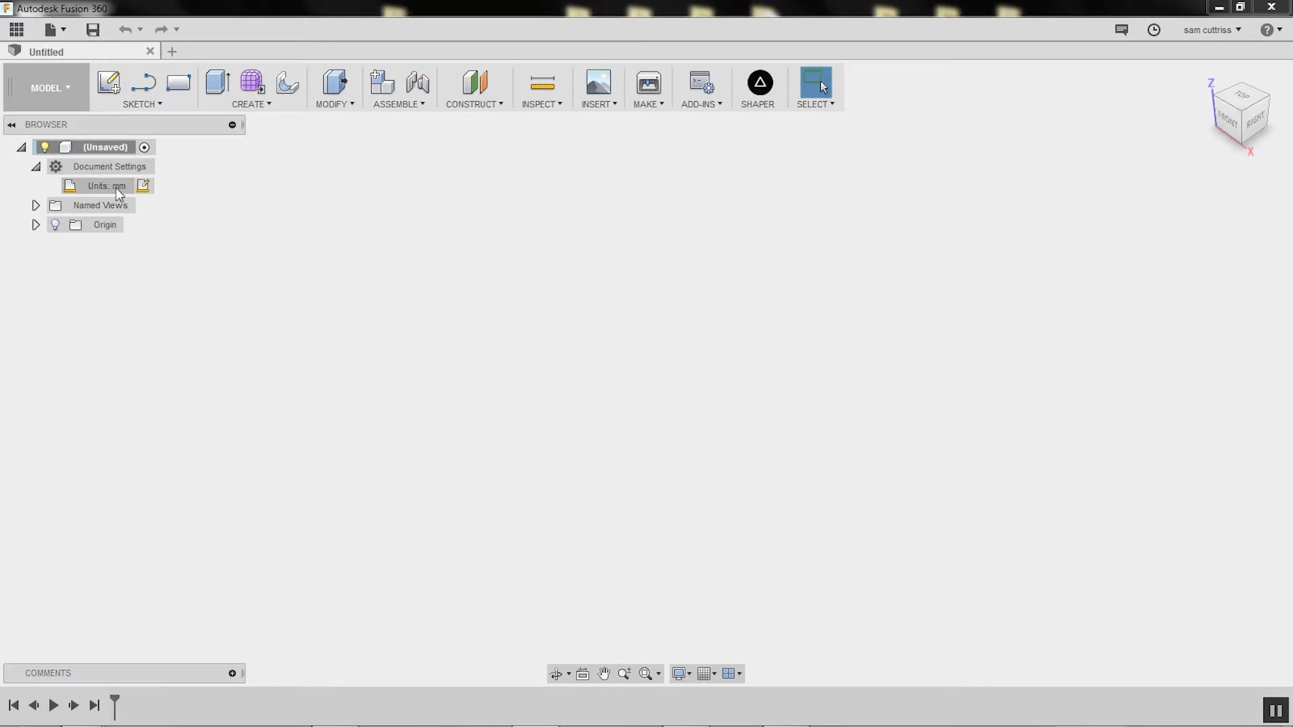
Change the document's active unit type from mm to Inch
{"action": "left_click", "coordinate": [143, 187]}
{"action": "left_click", "coordinate": [363, 187]}
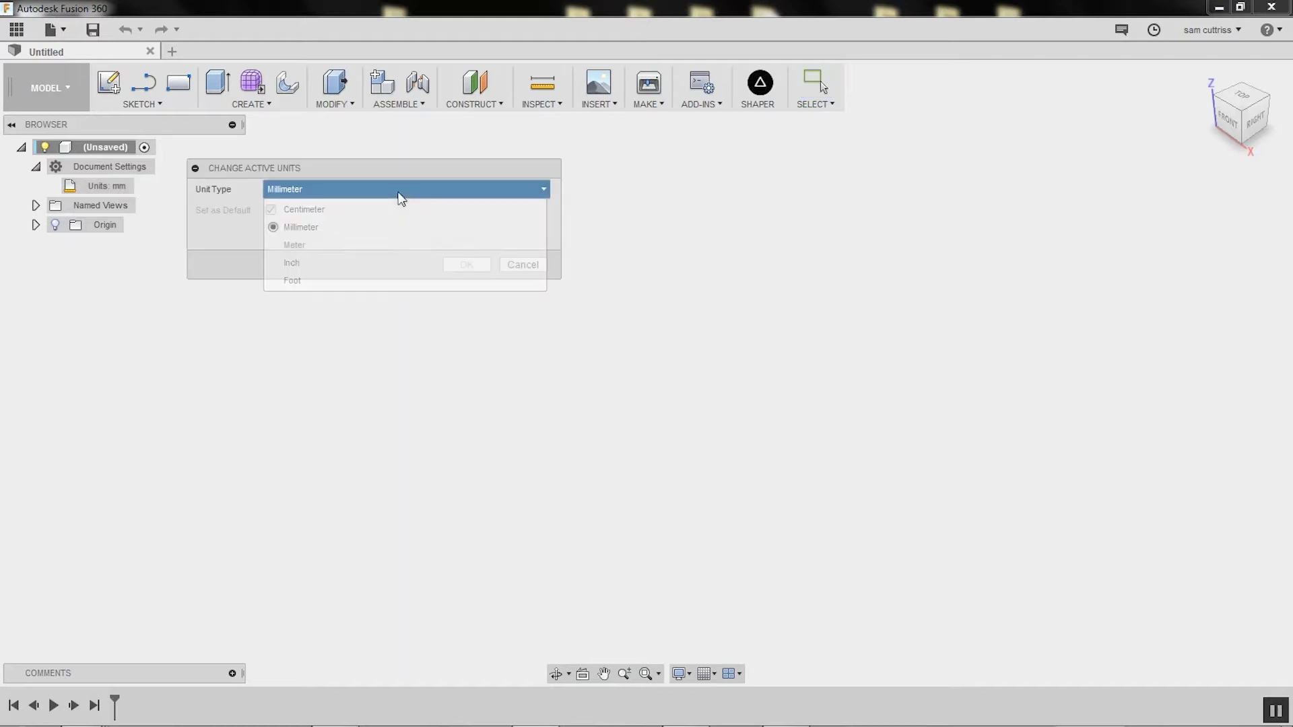
{"action": "left_click", "coordinate": [295, 259]}
{"action": "left_click", "coordinate": [467, 265]}
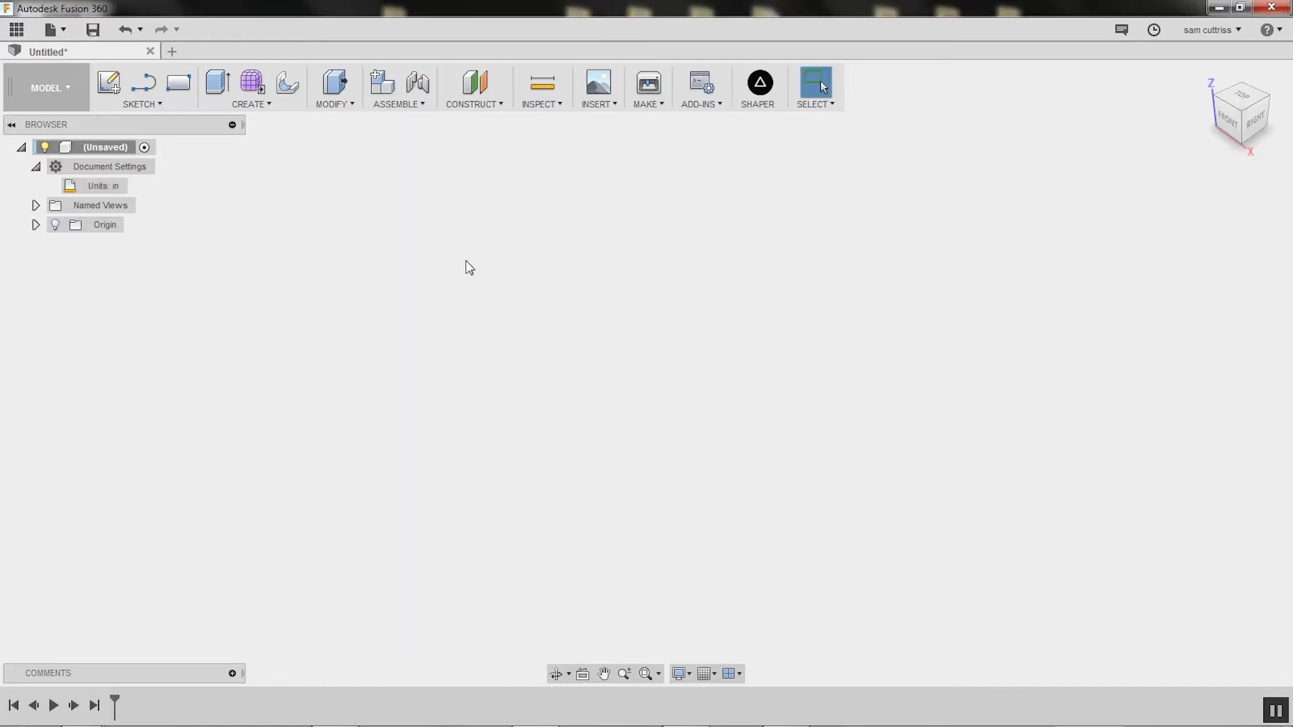
Make the origin planes and axes visible and select the XY plane
{"action": "left_click", "coordinate": [55, 224]}
{"action": "left_click", "coordinate": [35, 224]}
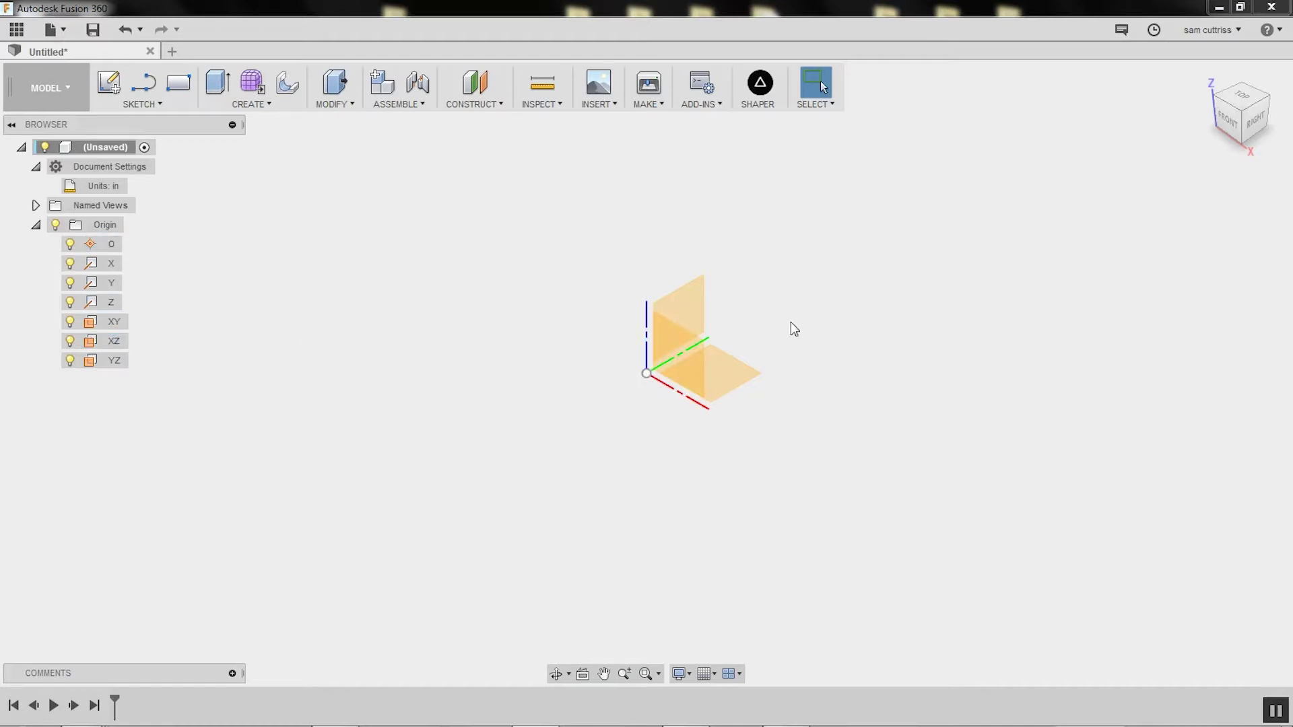
{"action": "left_click", "coordinate": [731, 386]}
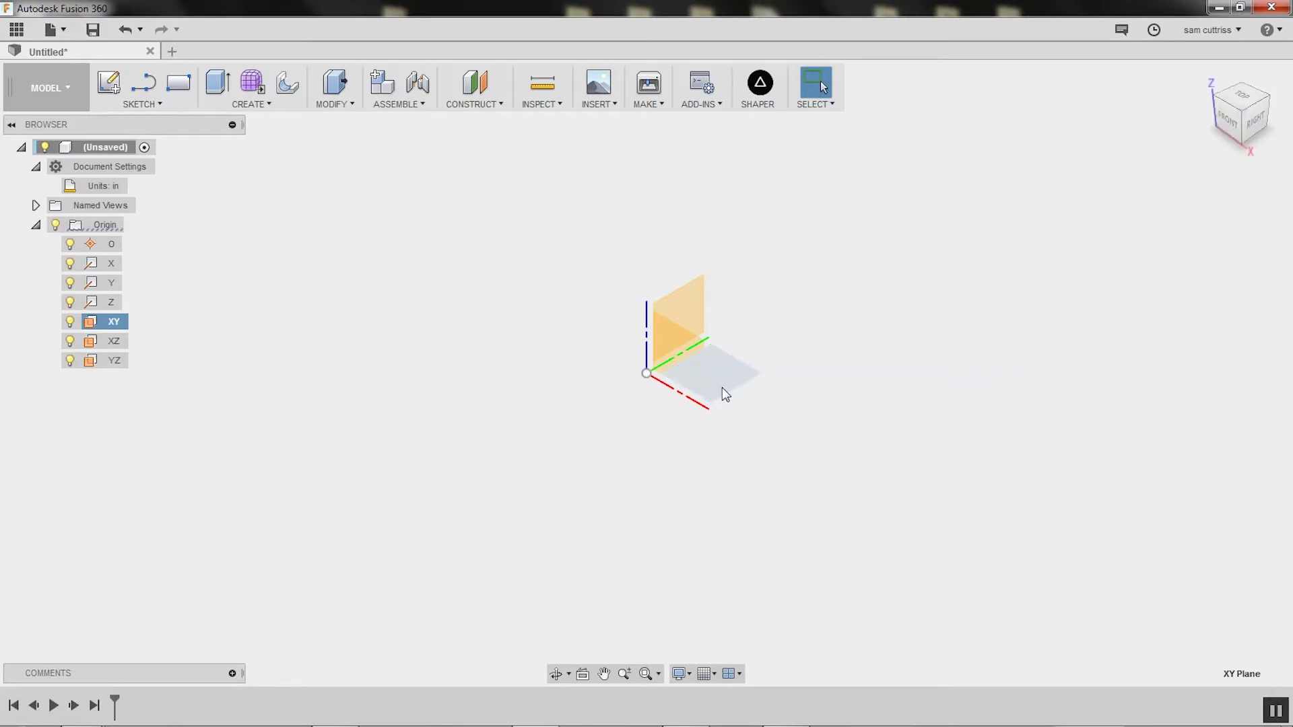
{"action": "left_click", "coordinate": [748, 393]}
Create Sketch1 on the XY plane with the 2-point rectangle tool ready
{"action": "left_click", "coordinate": [144, 104]}
{"action": "left_click", "coordinate": [135, 121]}
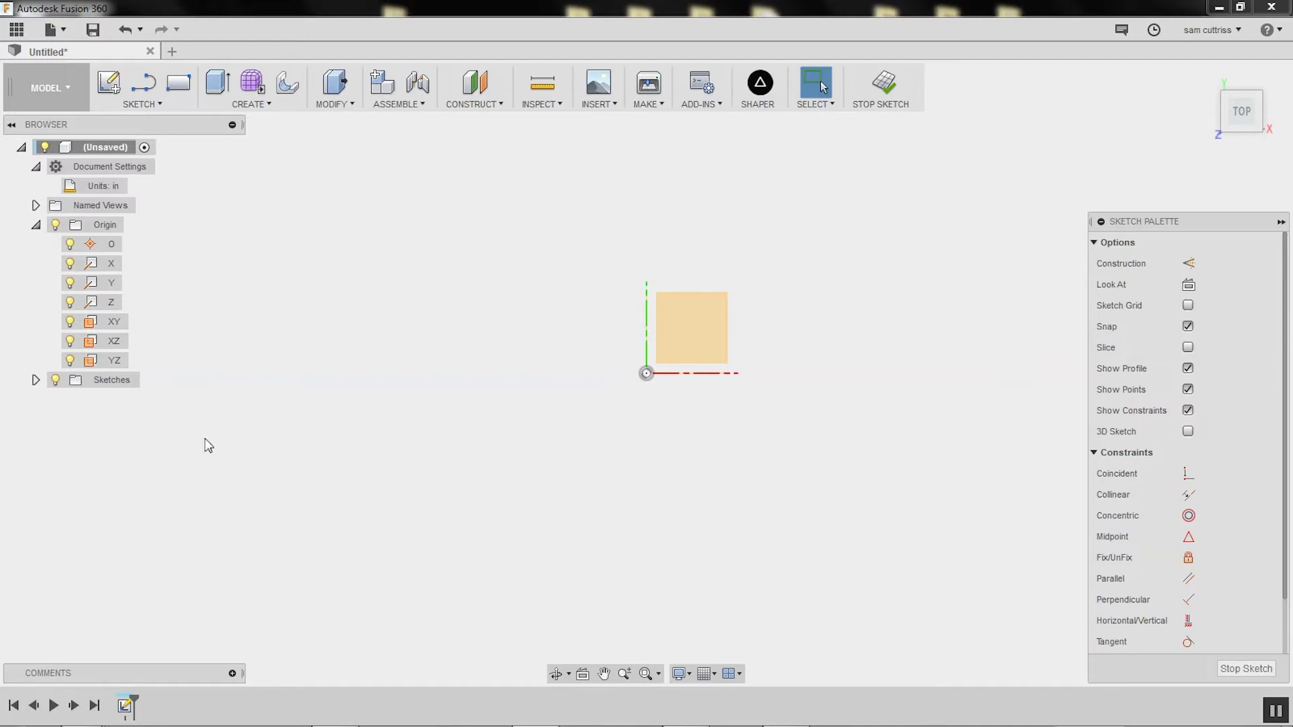
{"action": "left_click", "coordinate": [37, 380]}
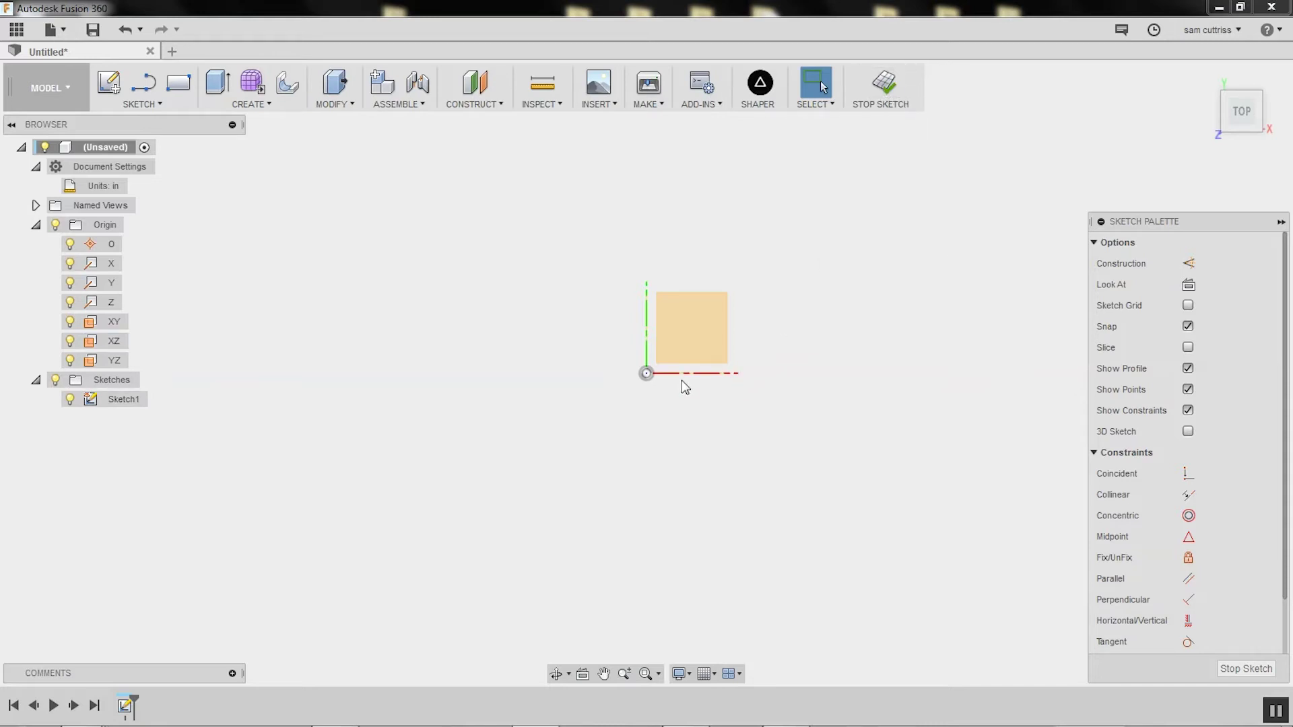
{"action": "left_click", "coordinate": [179, 84]}
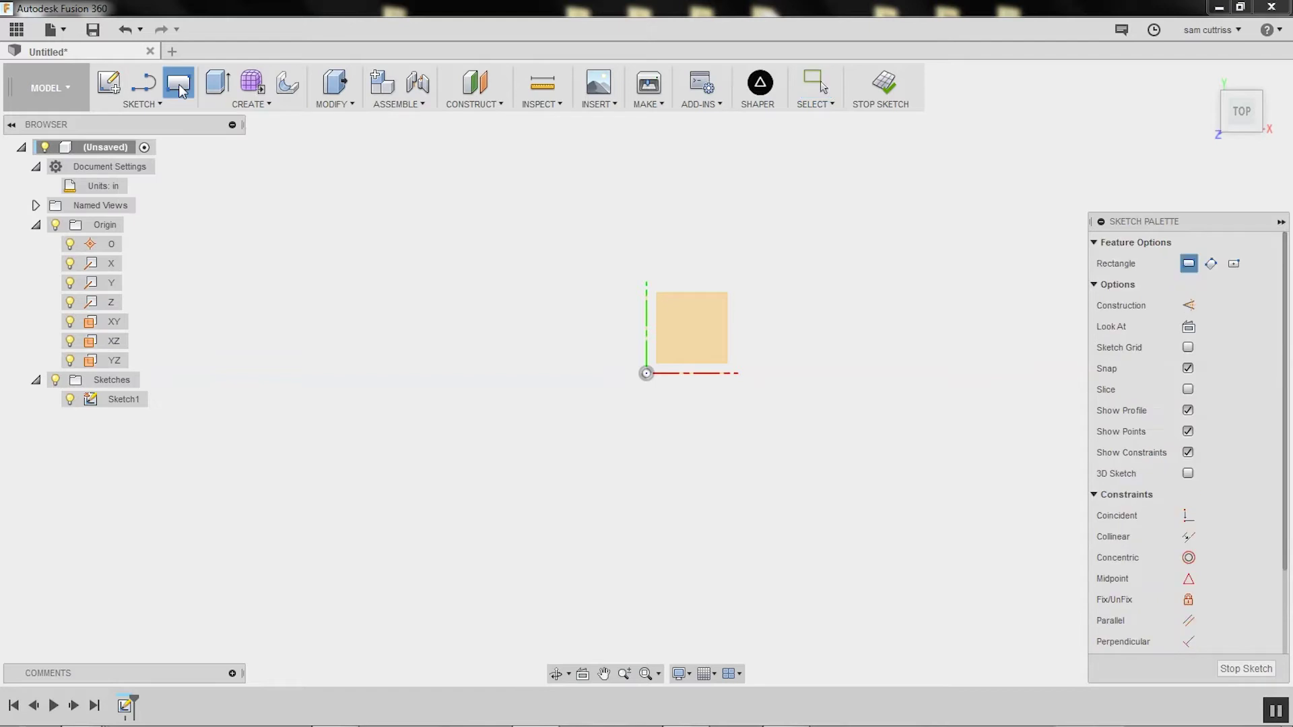
Draw a 4 in by 2 in rectangle with its first corner at the origin
{"action": "left_click", "coordinate": [646, 374]}
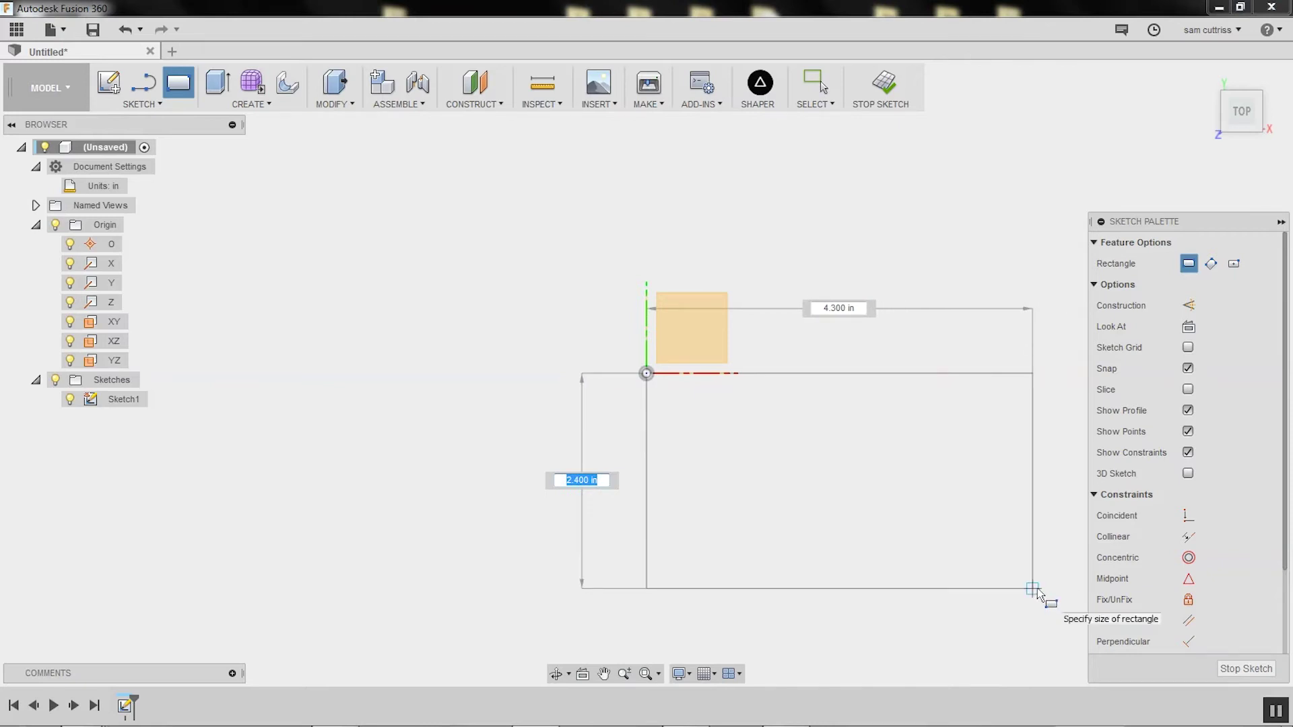
{"action": "type", "text": "2"}
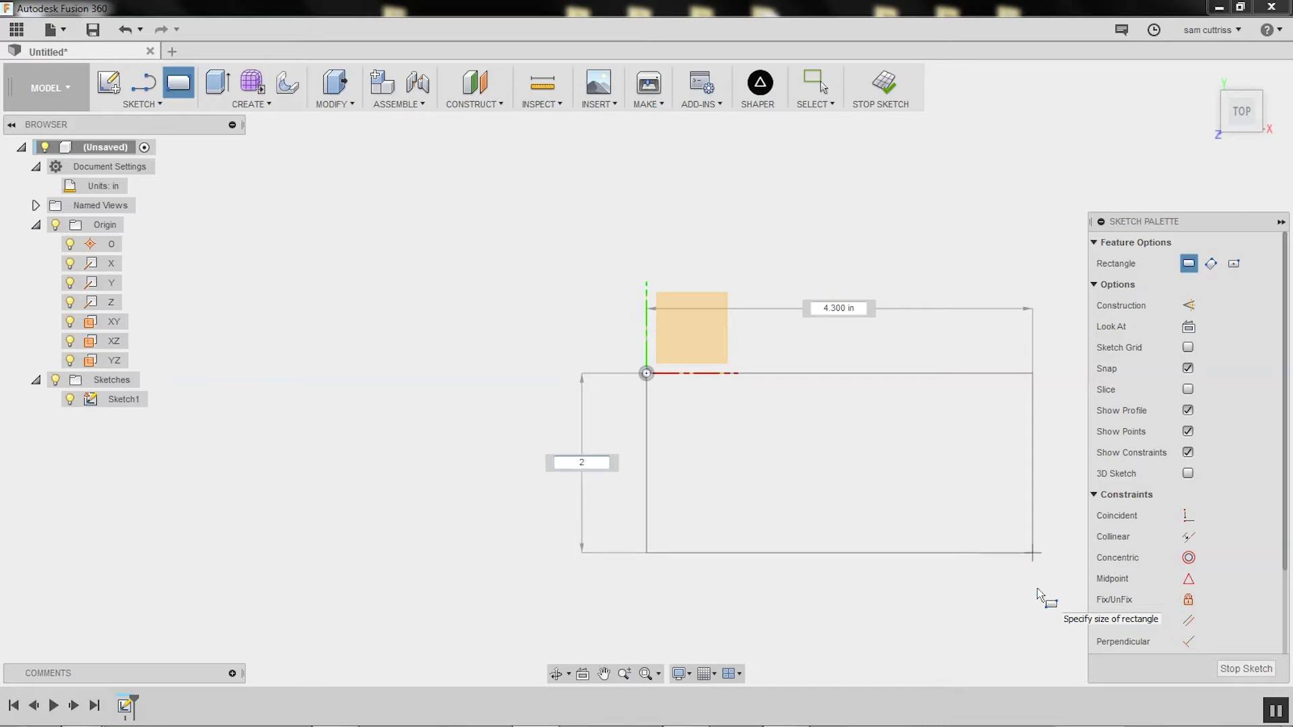
{"action": "key", "text": "Tab"}
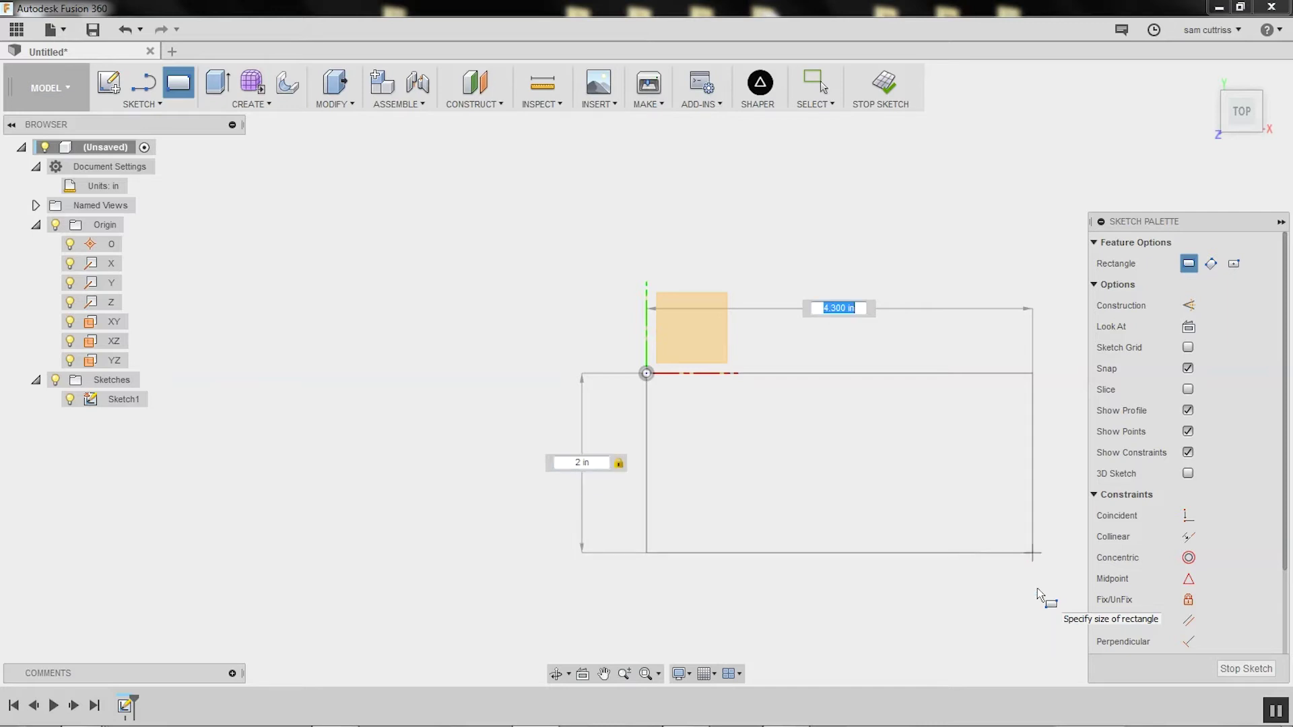
{"action": "type", "text": "4"}
{"action": "key", "text": "Return"}
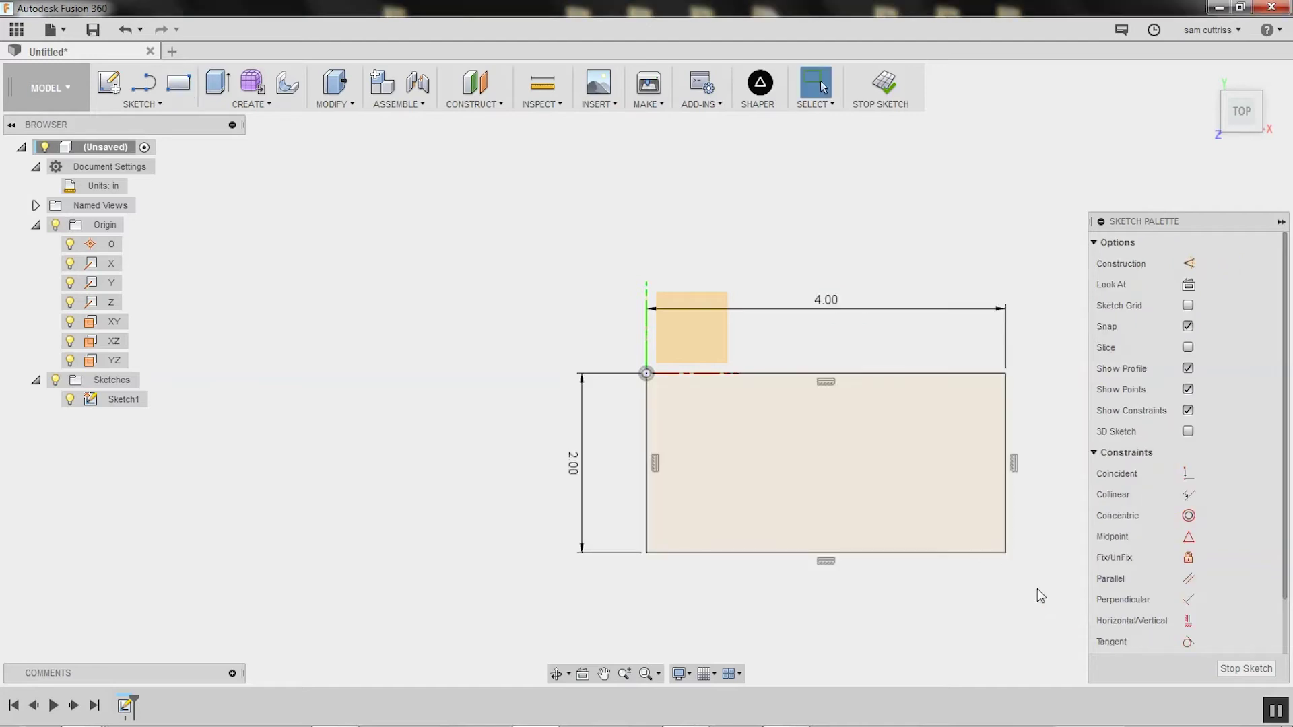
Extrude the rectangle profile 0.5 in as a new body
{"action": "left_click", "coordinate": [831, 446]}
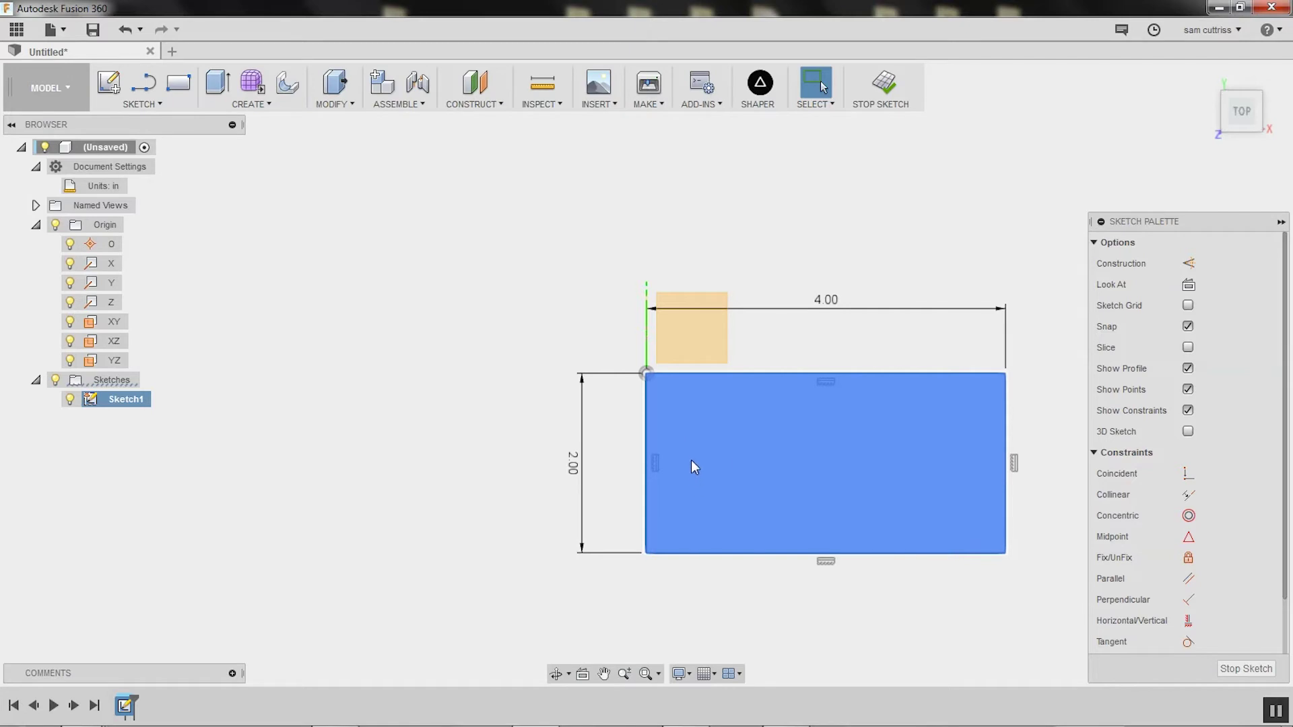
{"action": "left_click", "coordinate": [251, 103]}
{"action": "left_click", "coordinate": [246, 140]}
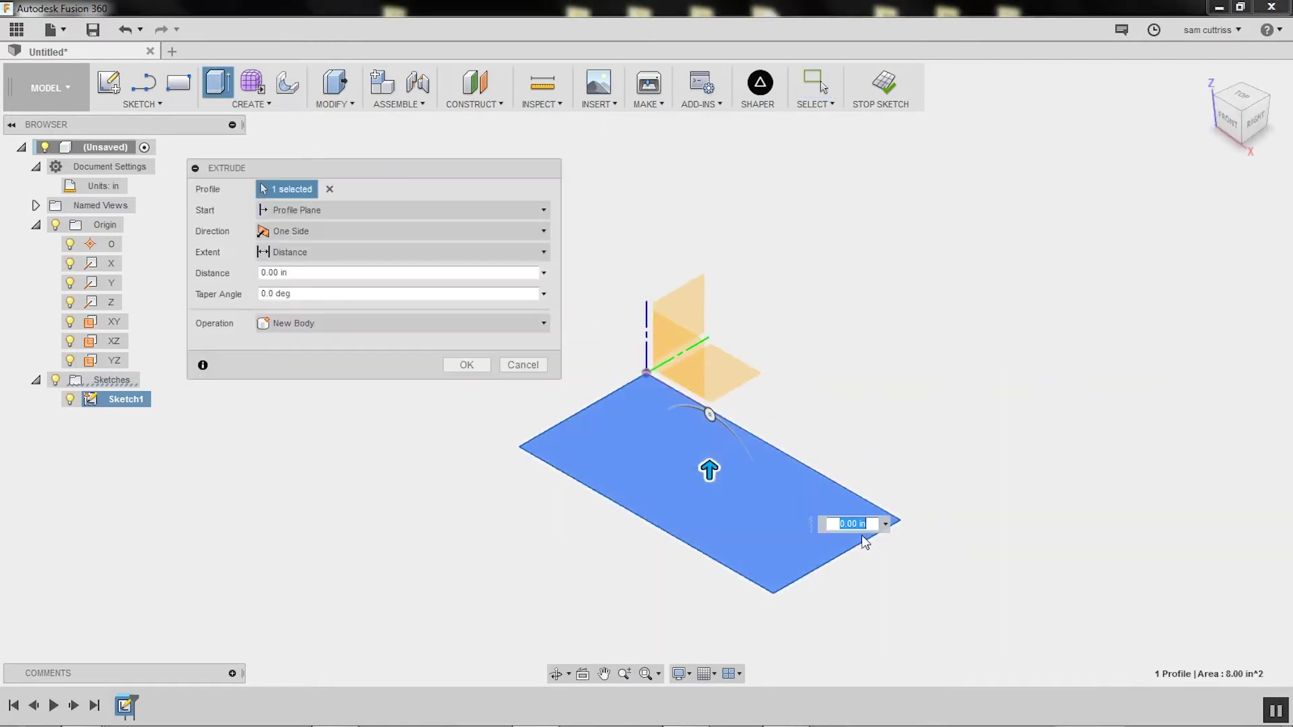
{"action": "left_click", "coordinate": [323, 272]}
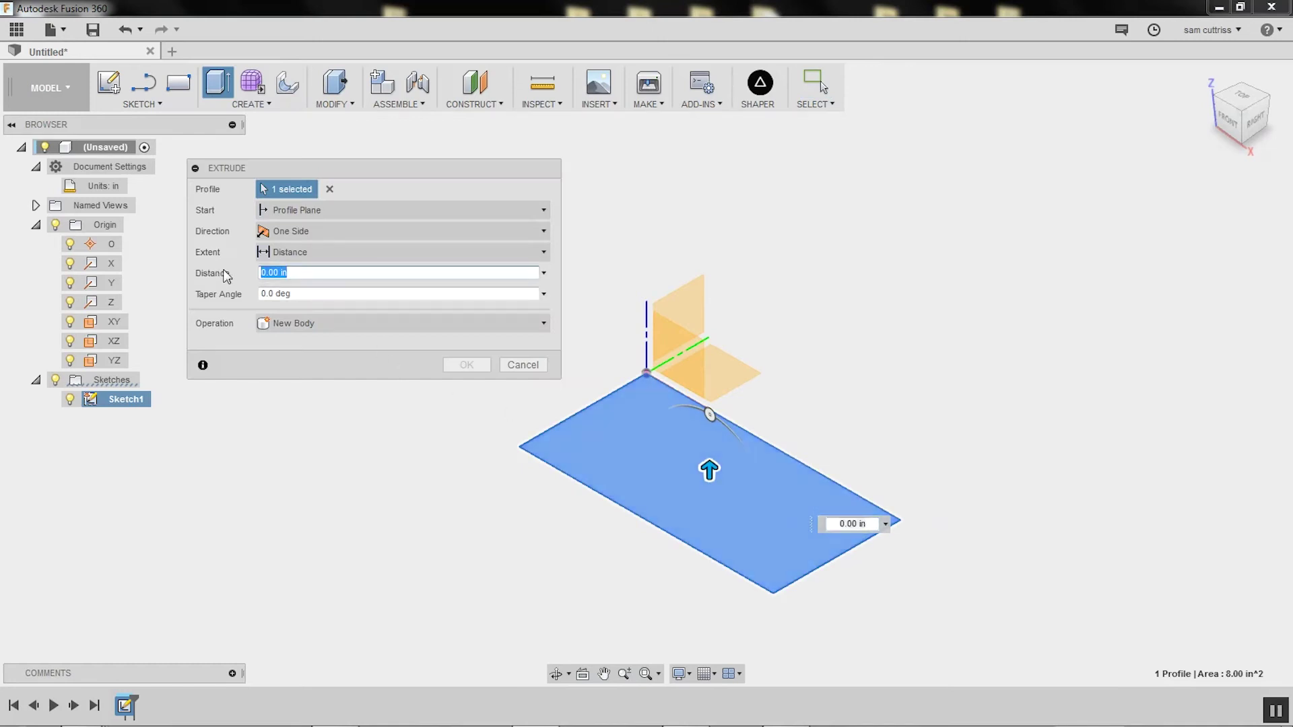
{"action": "type", "text": ".5"}
{"action": "key", "text": "Tab"}
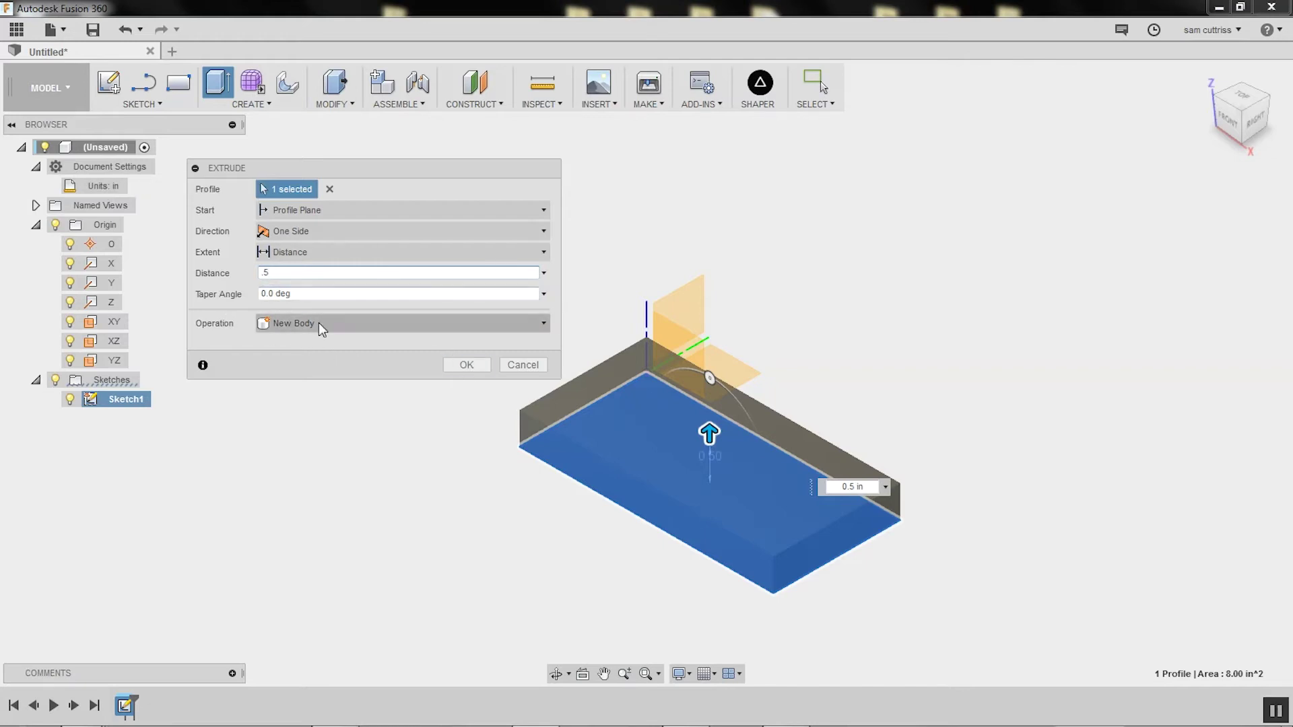
{"action": "left_click", "coordinate": [466, 364]}
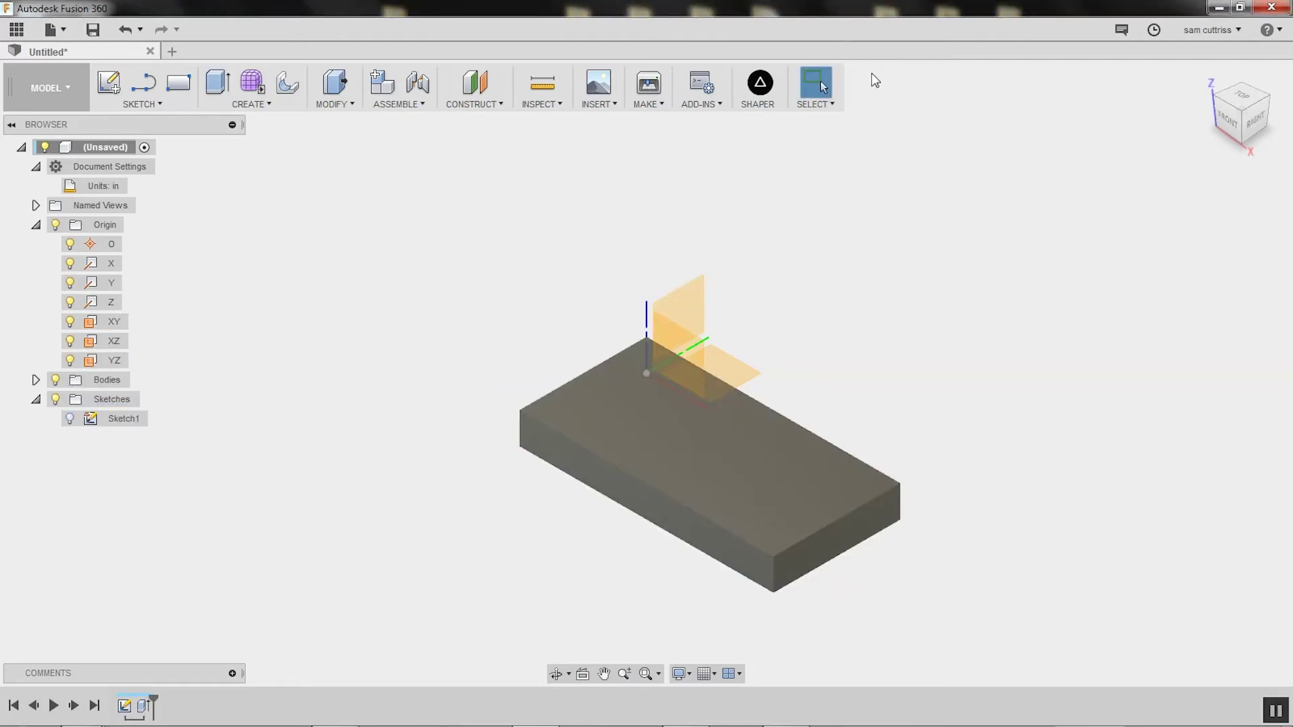
Toggle the sketch outline's visibility on the body, ending with it hidden
{"action": "left_click", "coordinate": [69, 418]}
{"action": "left_click", "coordinate": [69, 419]}
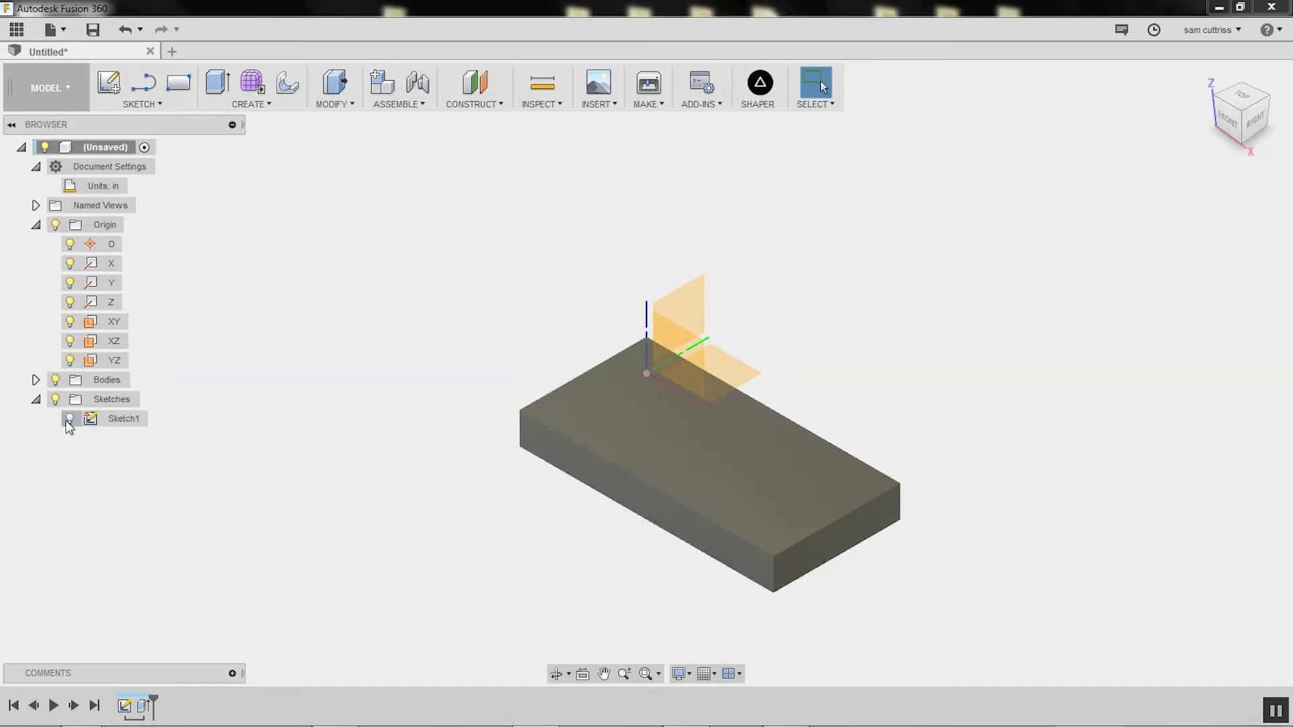
{"action": "left_click", "coordinate": [69, 419]}
{"action": "left_click", "coordinate": [70, 419]}
Rename Body1 to test2 in the Bodies folder
{"action": "left_click", "coordinate": [35, 380]}
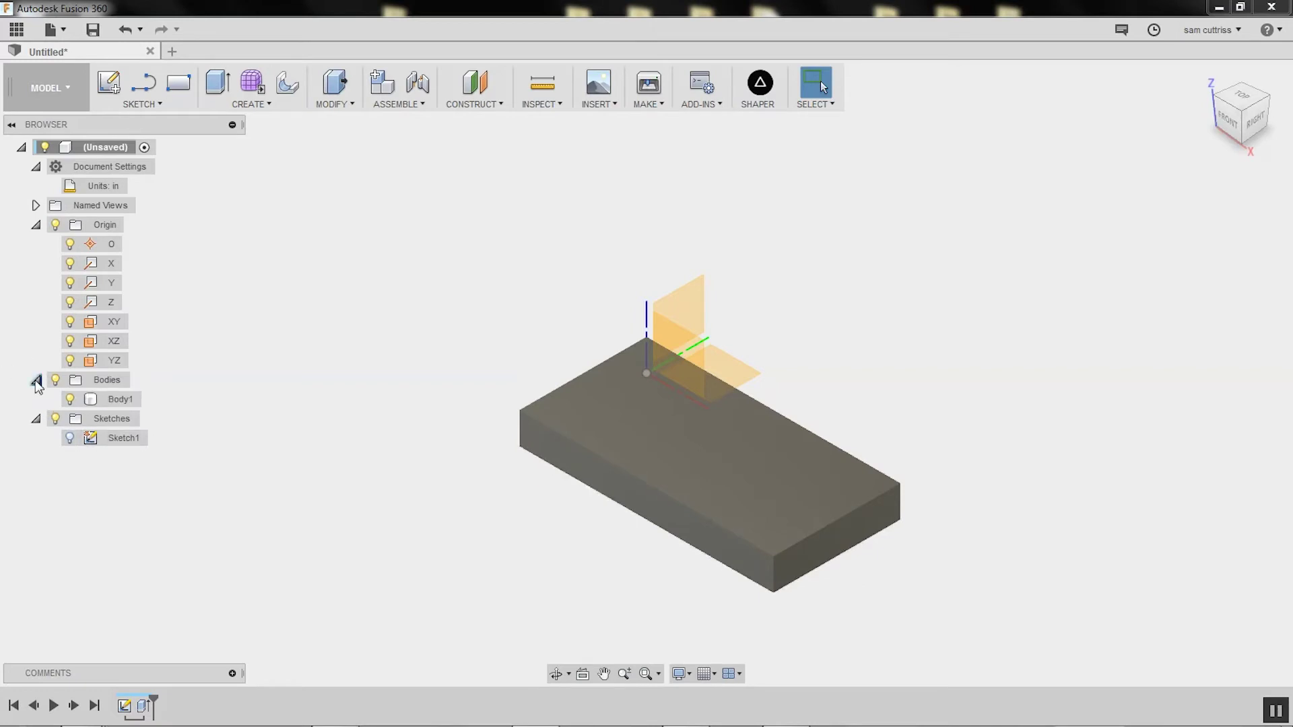
{"action": "left_click", "coordinate": [122, 400]}
{"action": "double_click", "coordinate": [127, 399]}
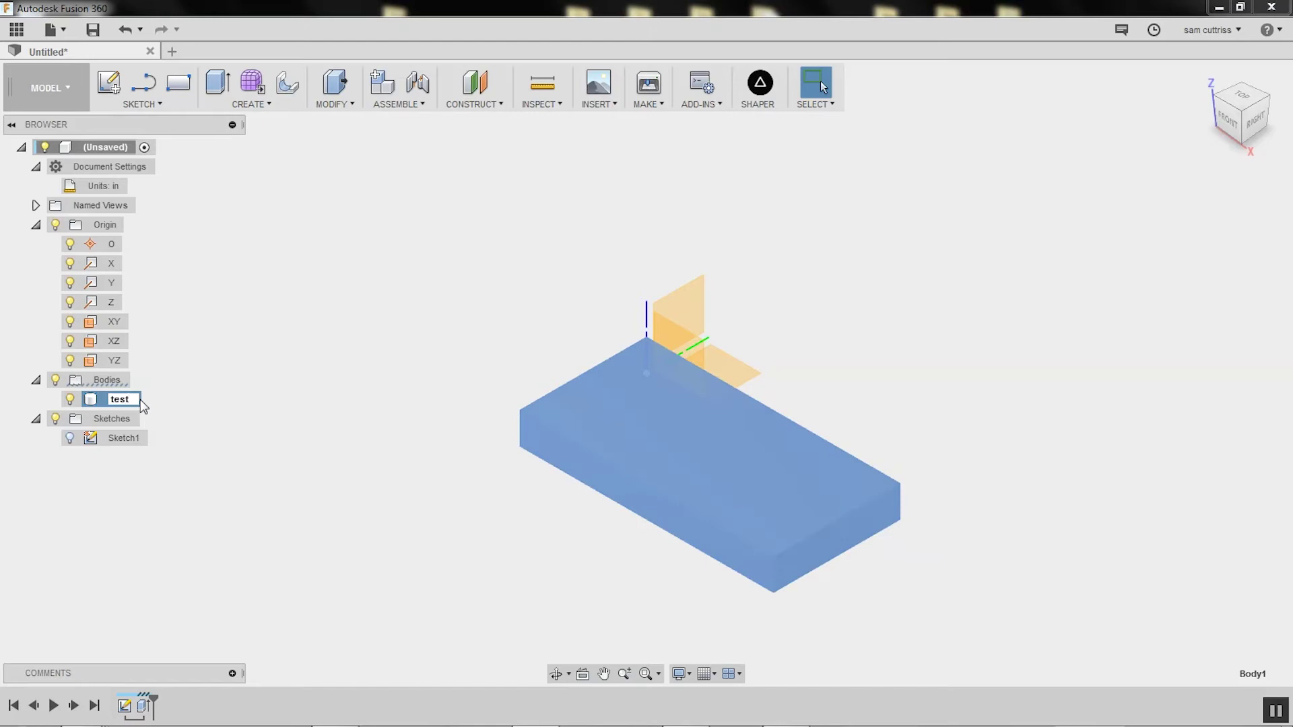
{"action": "type", "text": "test2"}
{"action": "key", "text": "Return"}
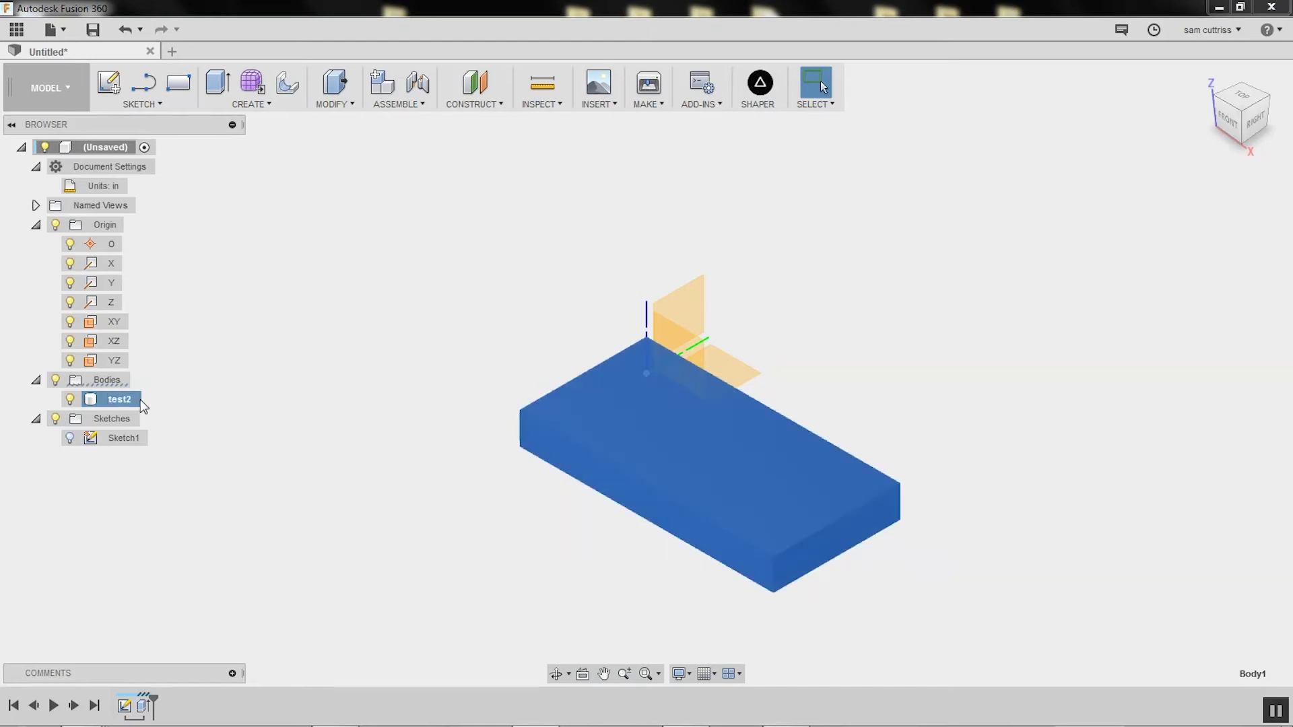
Check the 8.00 in² top face and hide the origin planes and axes
{"action": "left_click", "coordinate": [775, 303]}
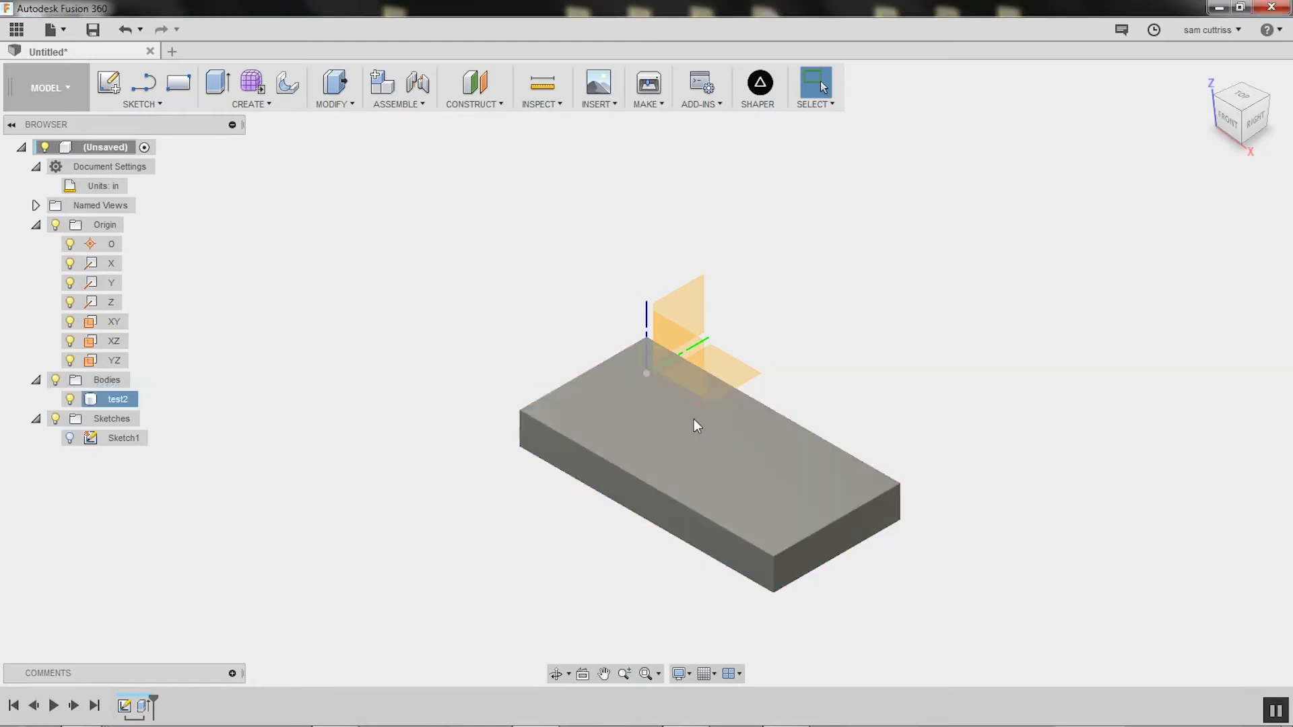
{"action": "left_click", "coordinate": [688, 446]}
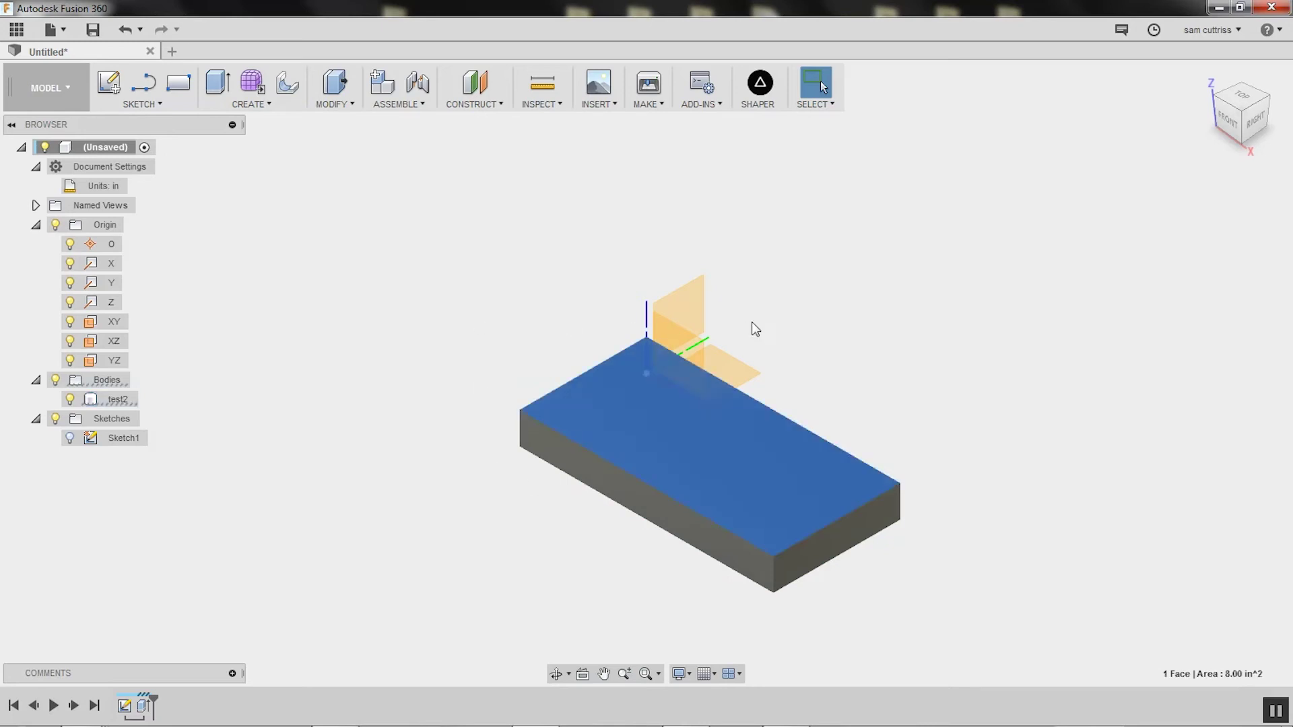
{"action": "left_click", "coordinate": [54, 226]}
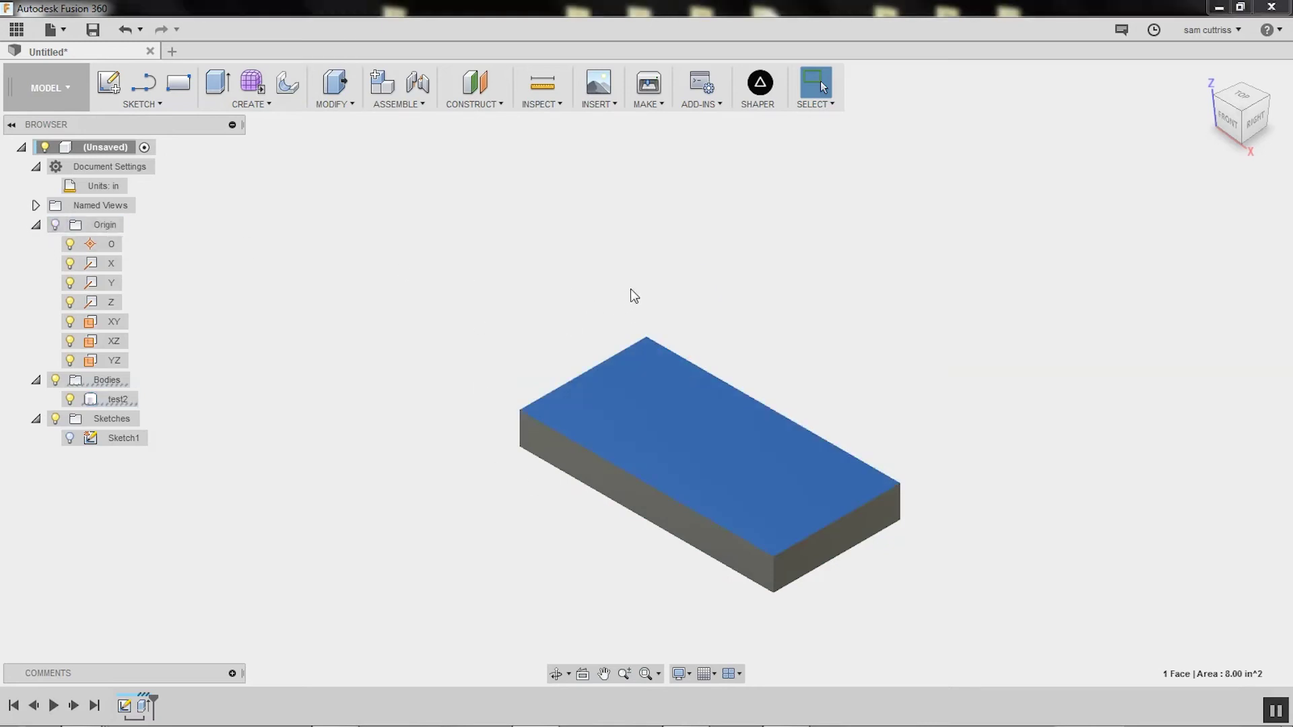
{"action": "left_click", "coordinate": [737, 365]}
Export the selected top face through the Shaper add-in, saving it as test2.svg
{"action": "left_click", "coordinate": [705, 422]}
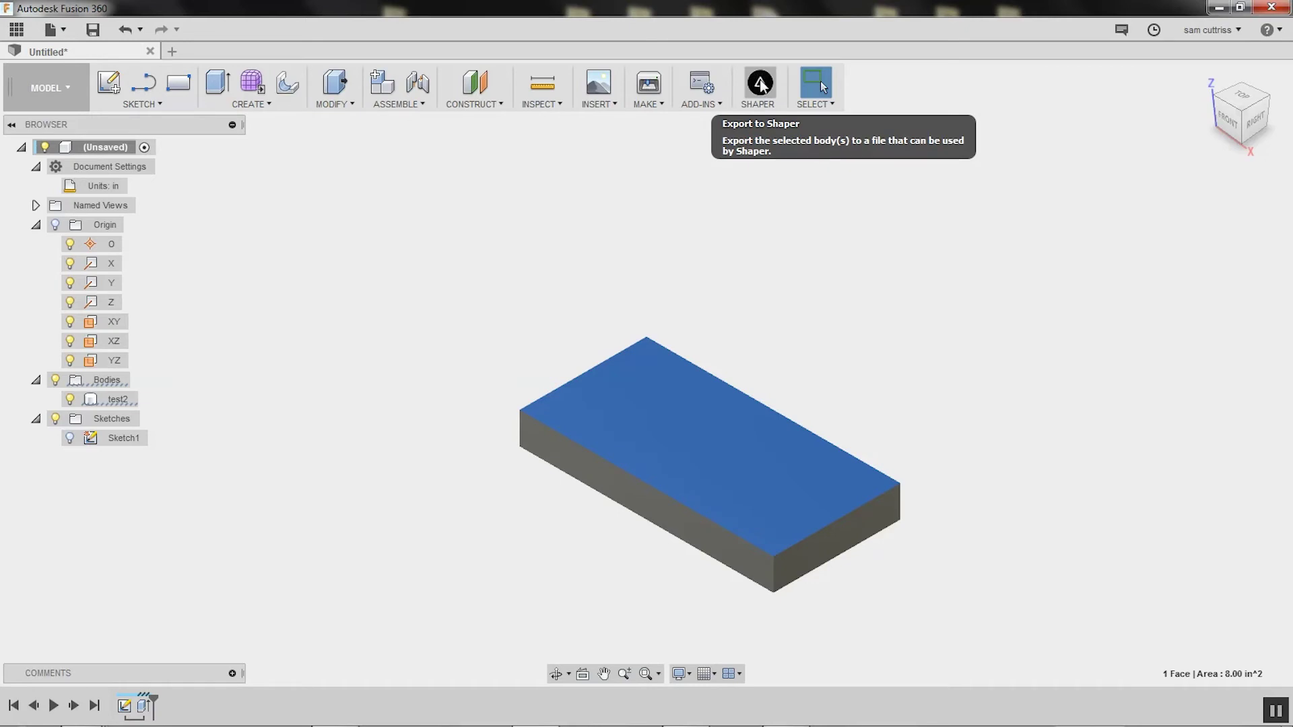
{"action": "left_click", "coordinate": [760, 84]}
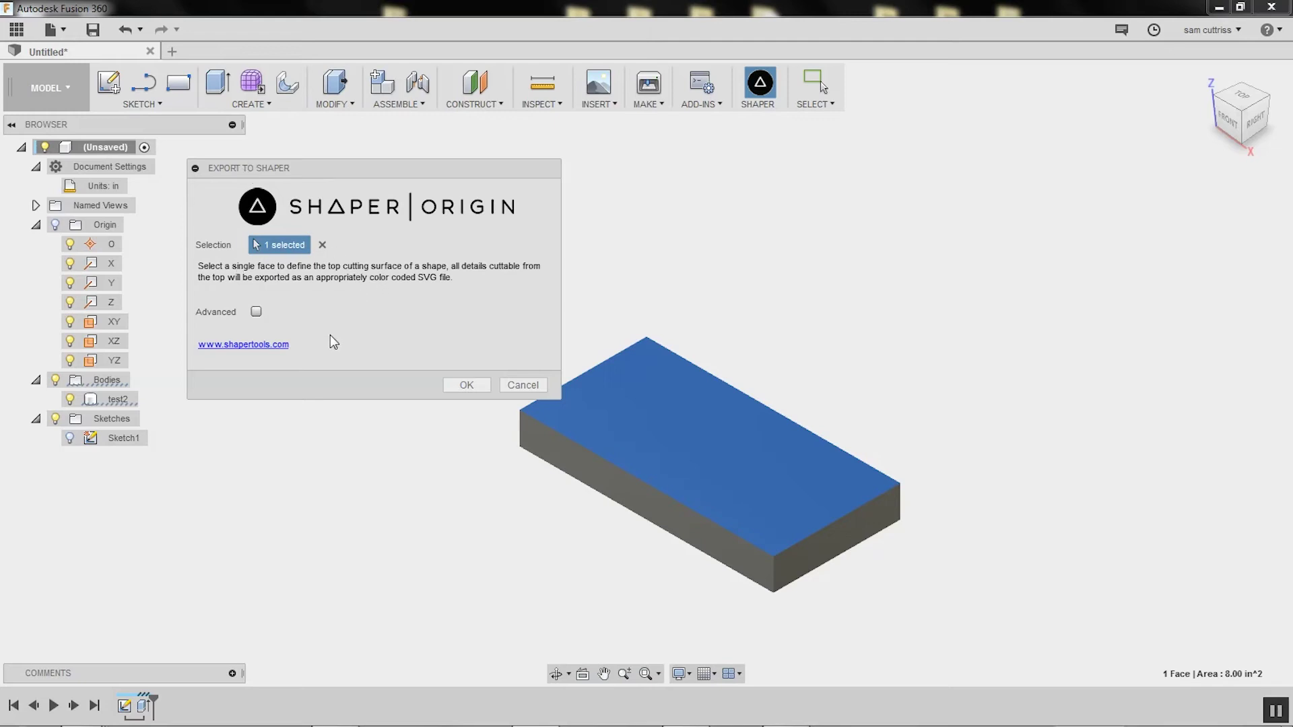
{"action": "left_click", "coordinate": [466, 385]}
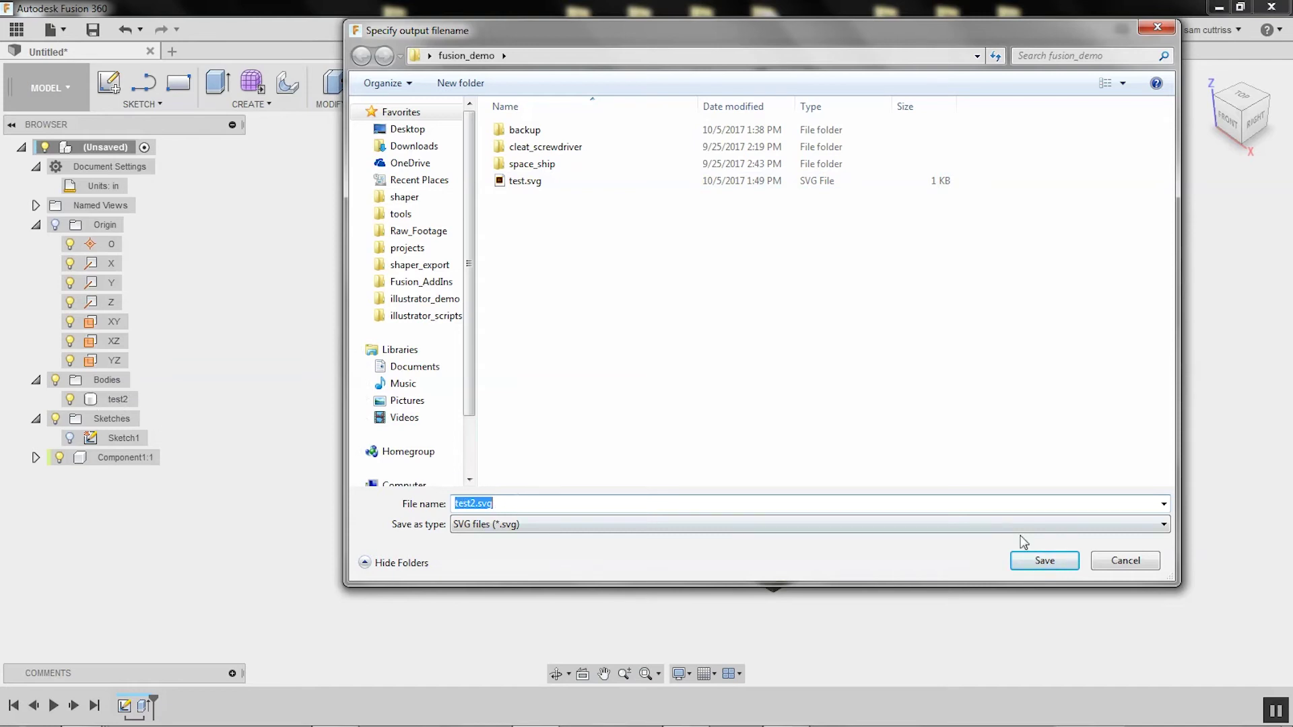
{"action": "left_click", "coordinate": [1061, 569]}
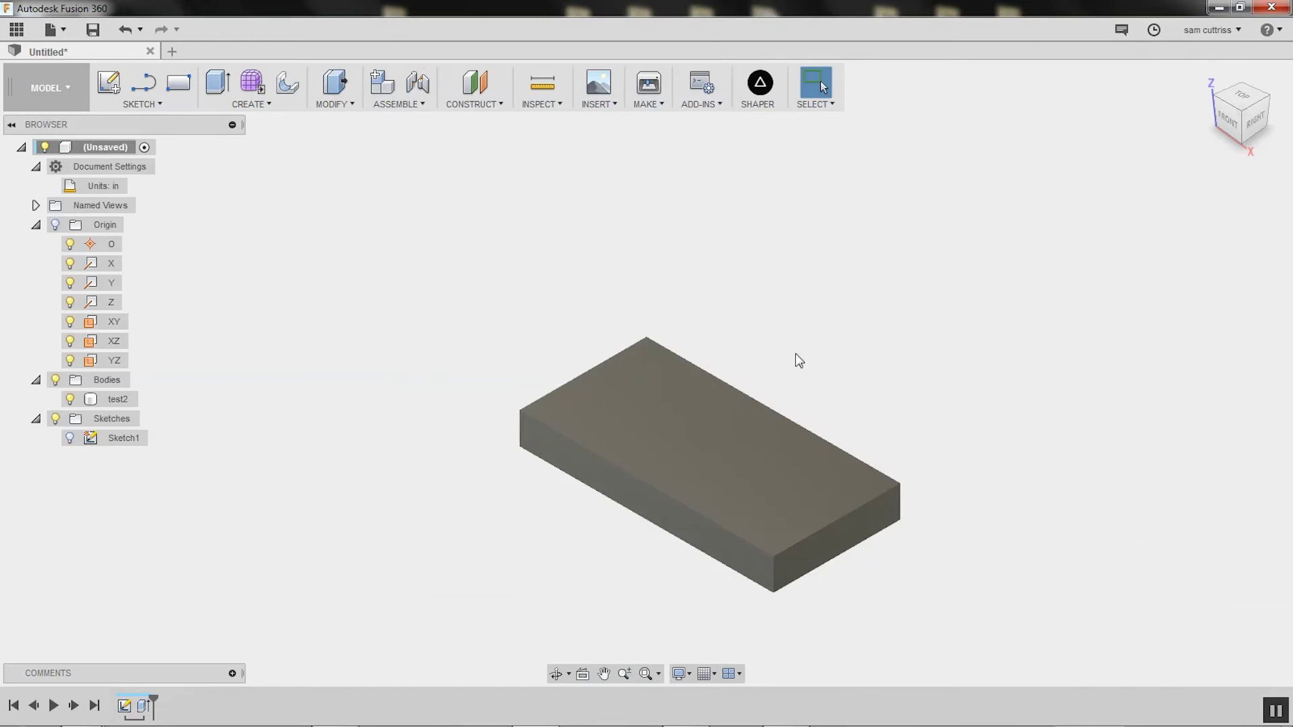
Bring up the fusion_demo Explorer window showing the exported test2.svg
{"action": "key", "text": "Escape"}
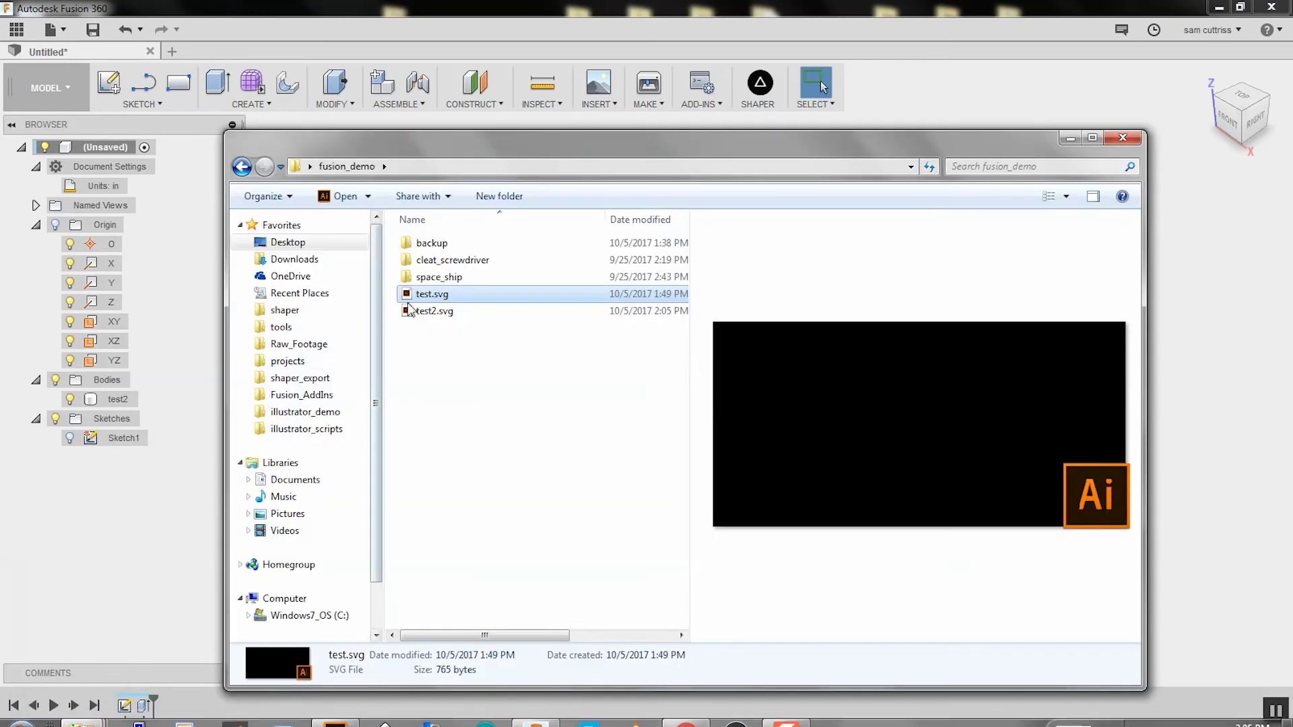
{"action": "left_click", "coordinate": [437, 312]}
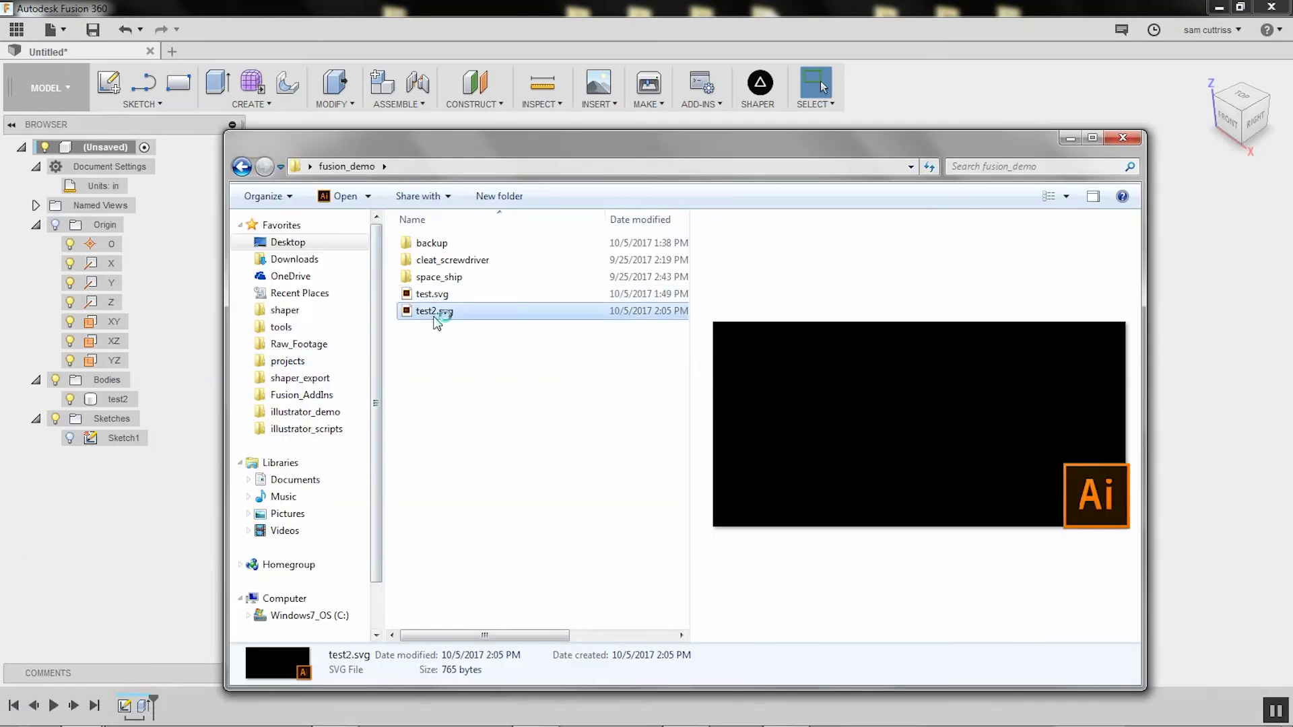